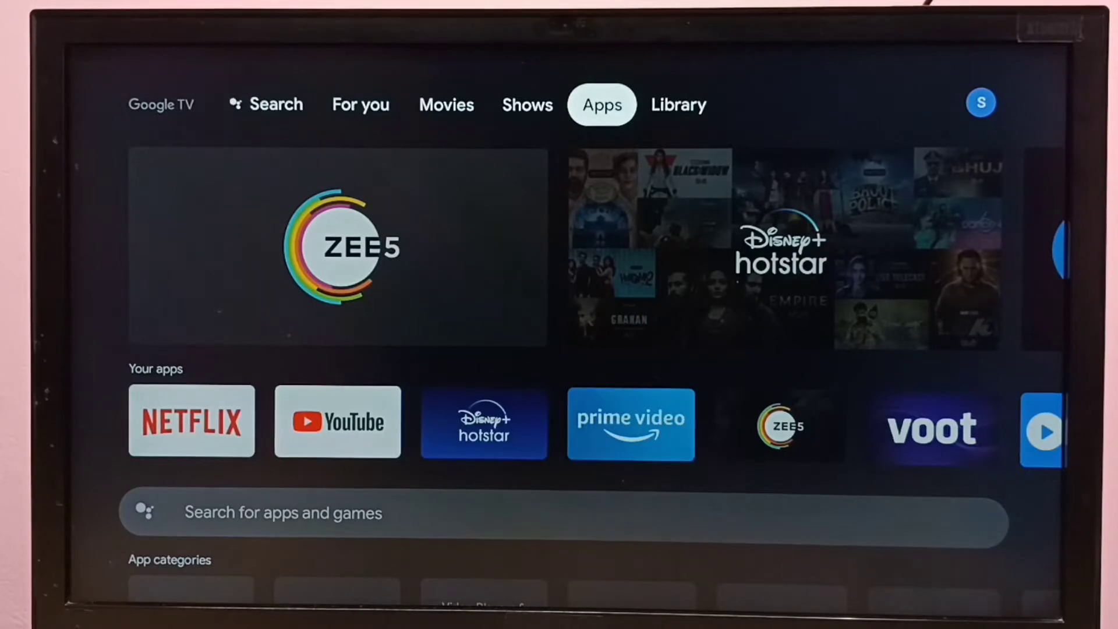
Step: Open Settings from the profile side panel next to the Library tab
key(Right)
key(Right)
key(Return)
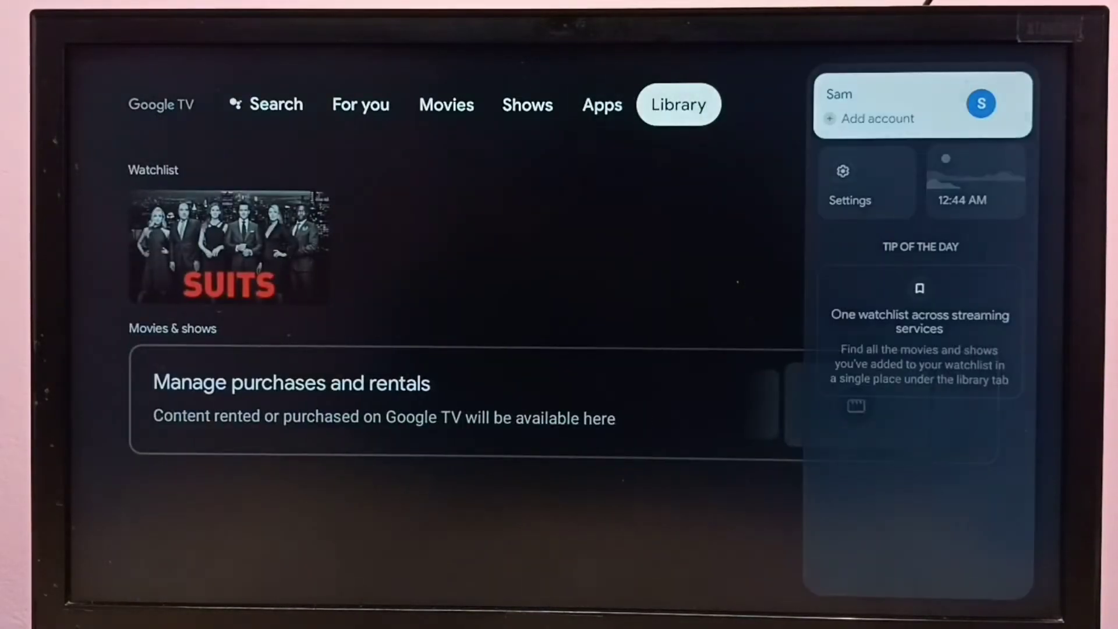
key(Down)
key(Return)
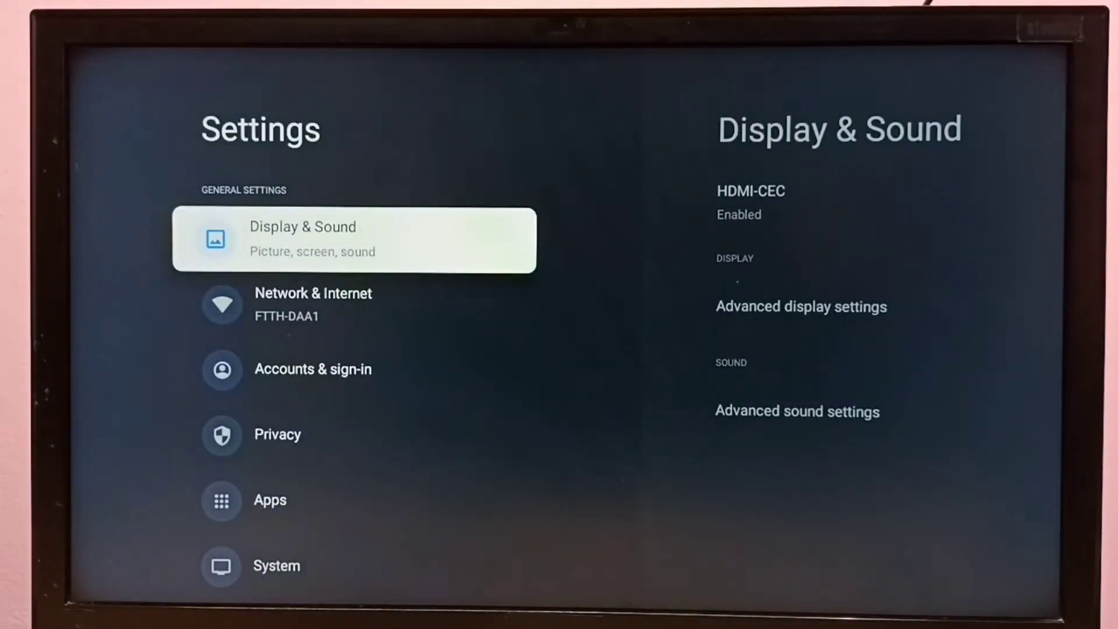
Step: Go to Display & Sound > Advanced display settings > Resolution, showing 1080p 60Hz
key(Return)
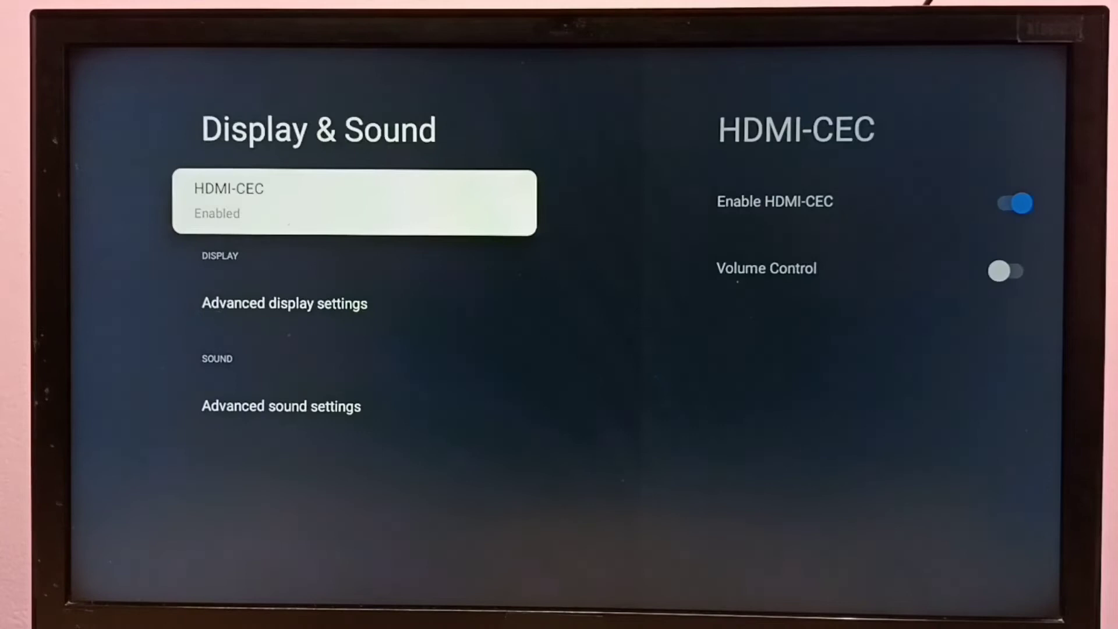
key(Down)
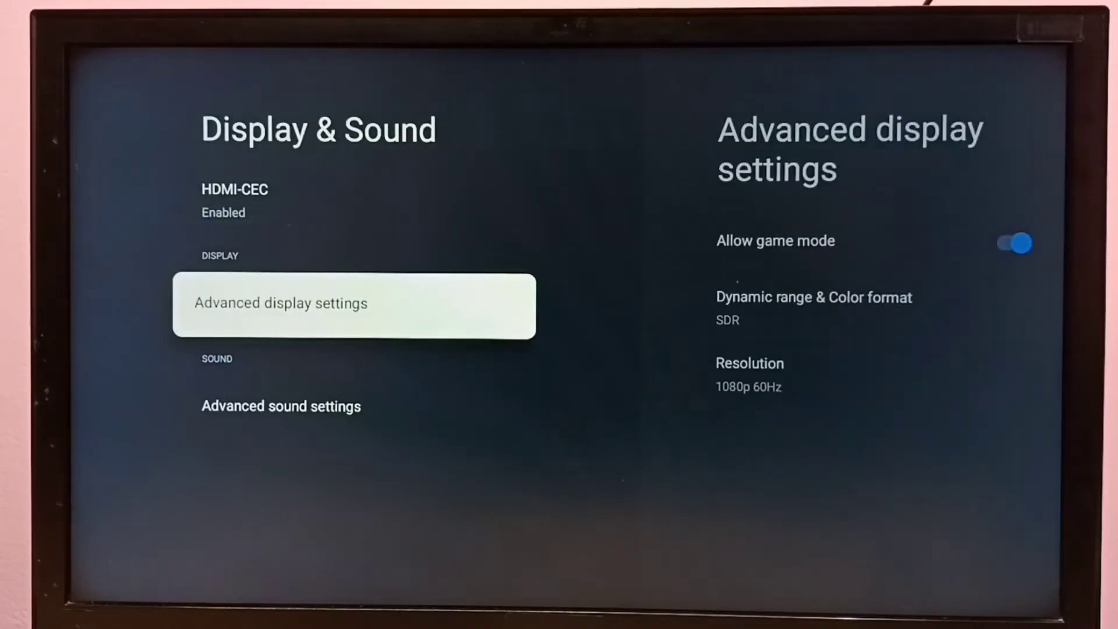
key(Return)
key(Down)
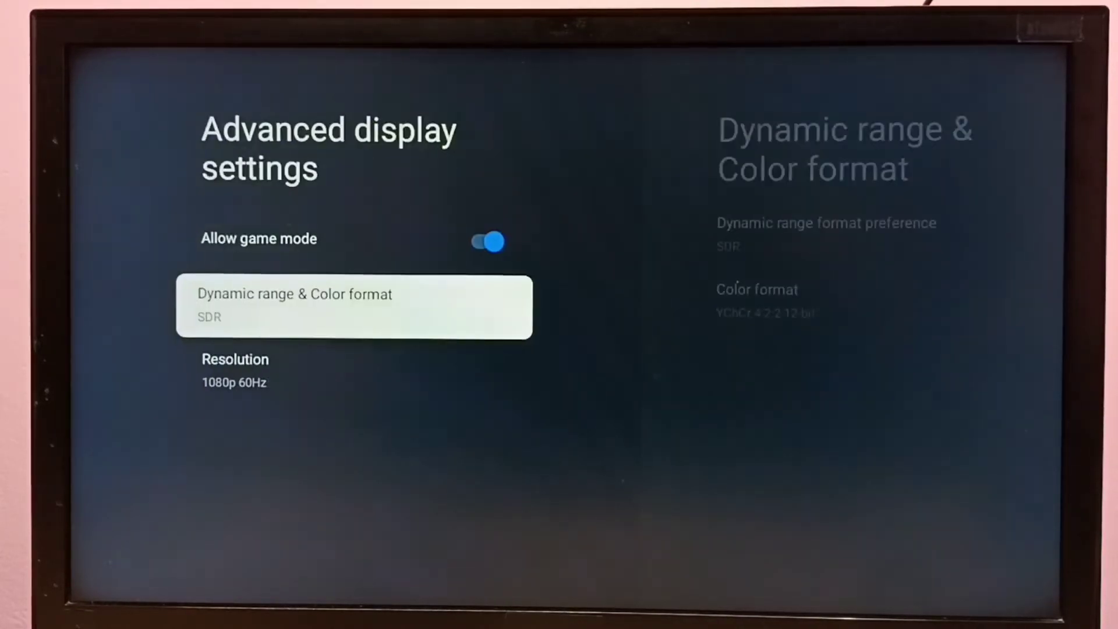
key(Down)
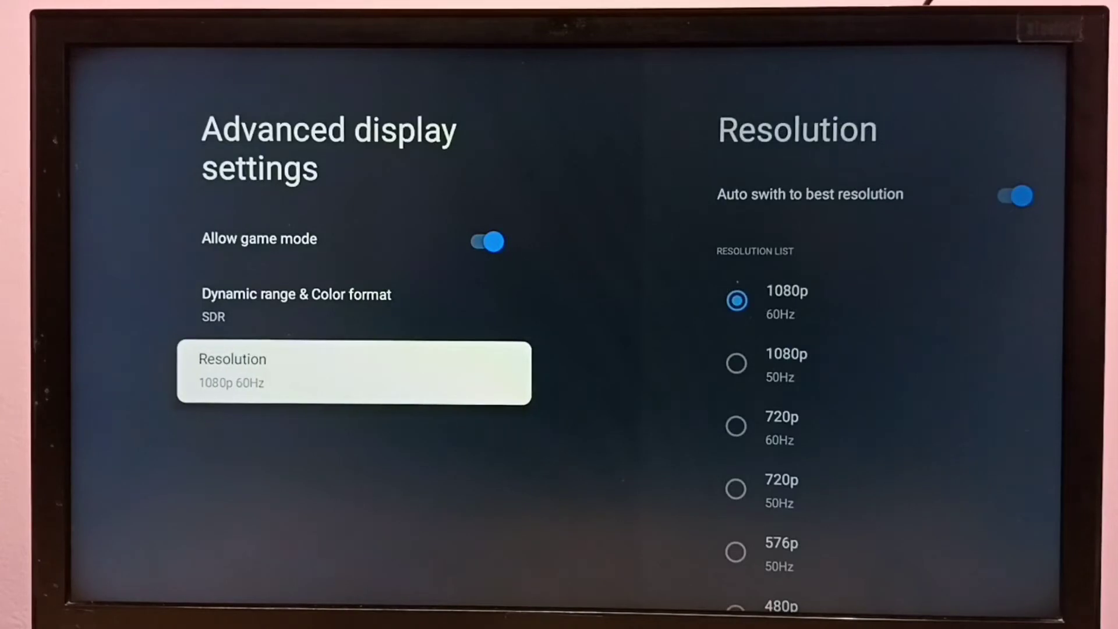
key(Return)
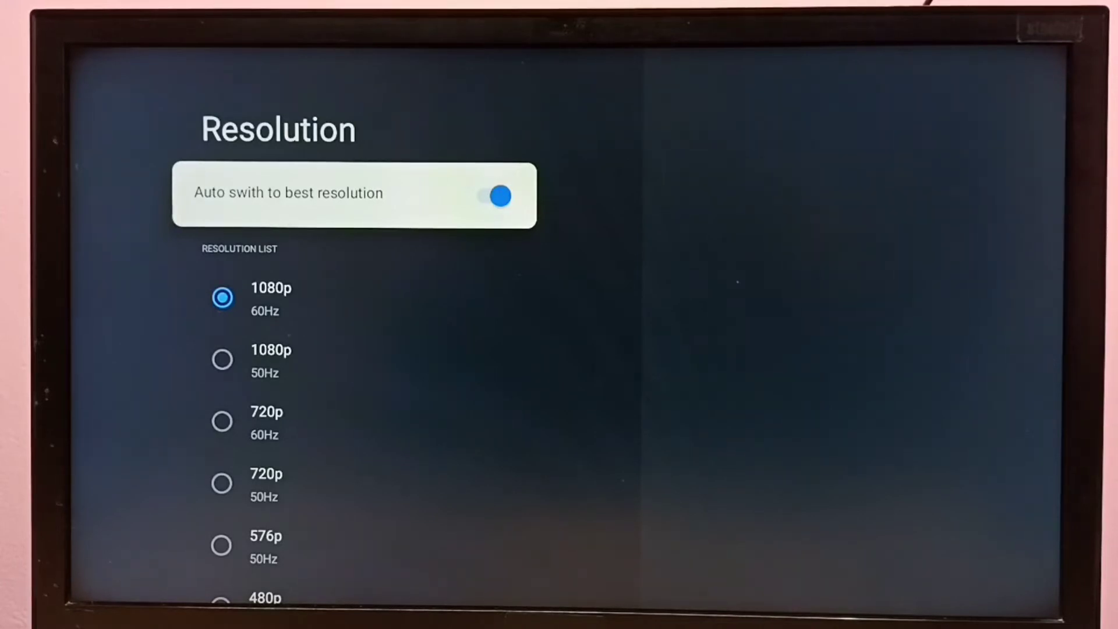
Step: Disable Auto switch to best resolution and confirm 720p 60Hz as the resolution
key(Return)
key(Down)
key(Down)
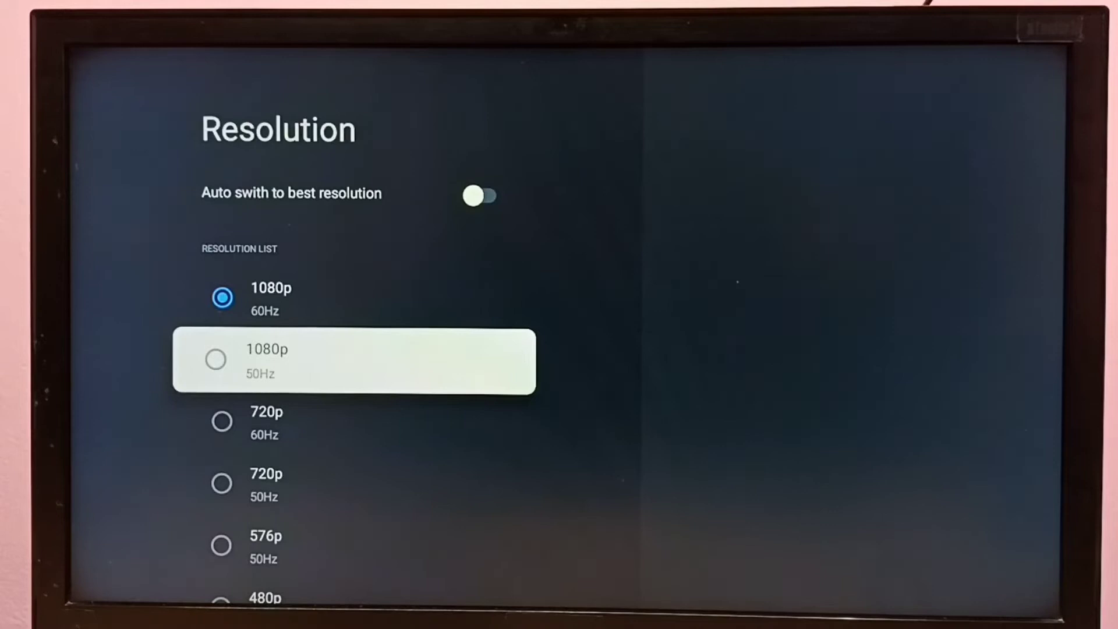
key(Down)
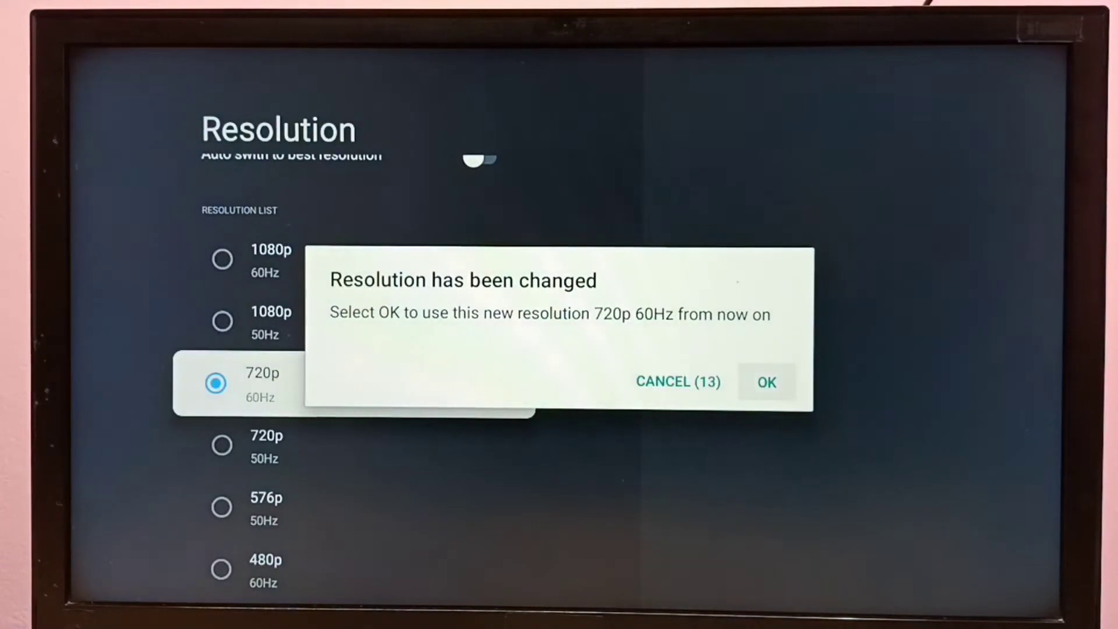
key(Return)
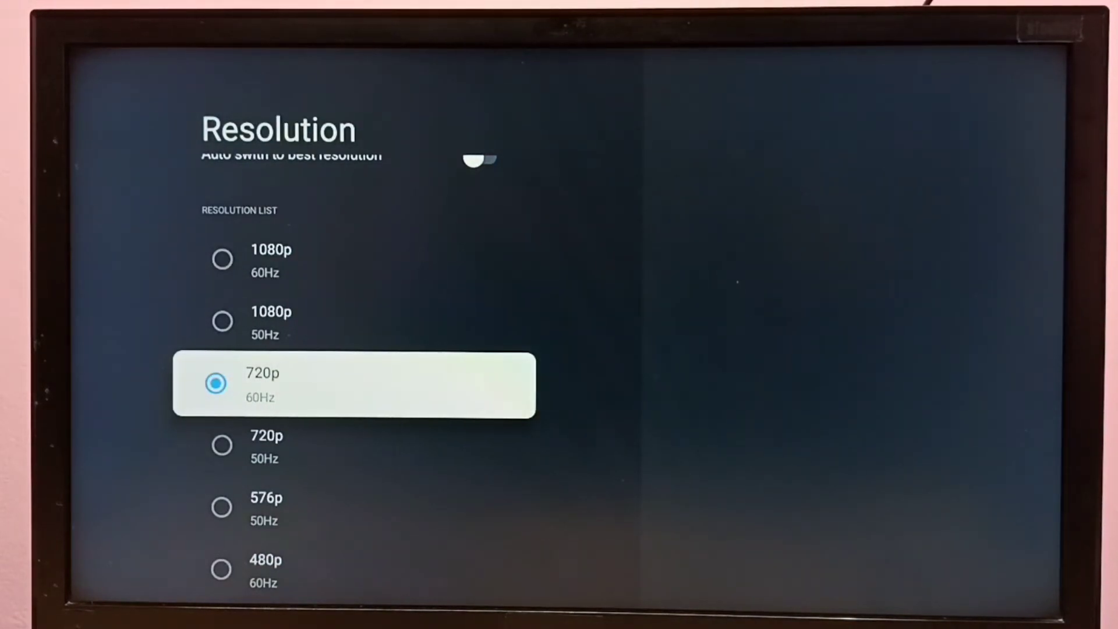
key(Up)
key(Up)
key(Up)
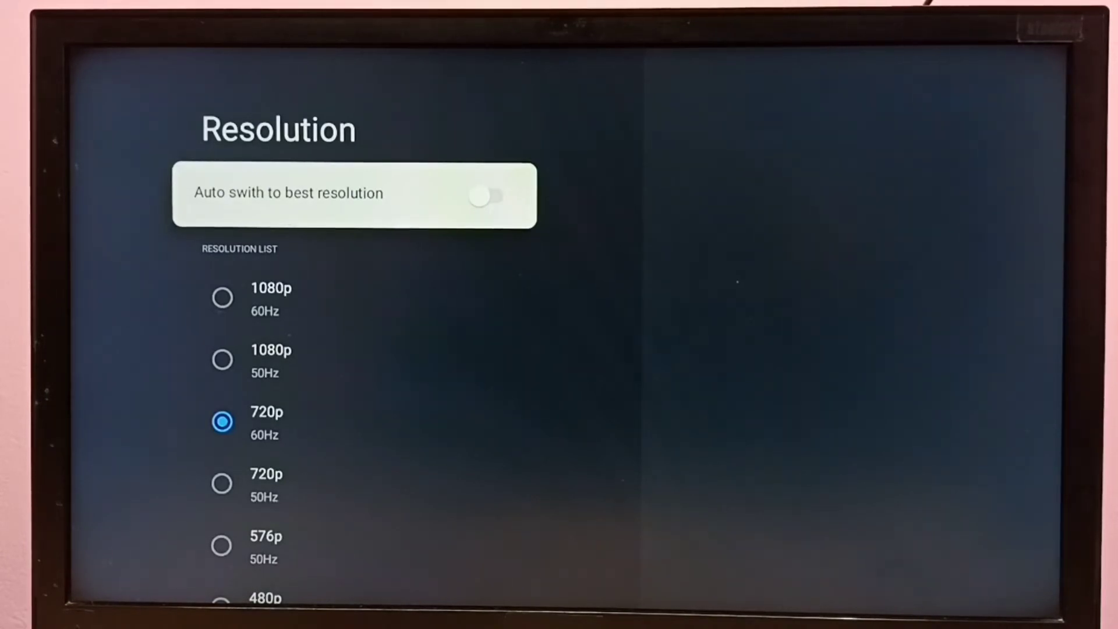
Step: Re-enable Auto switch to best resolution, restoring 1080p 60Hz, and back out to Settings
key(Down)
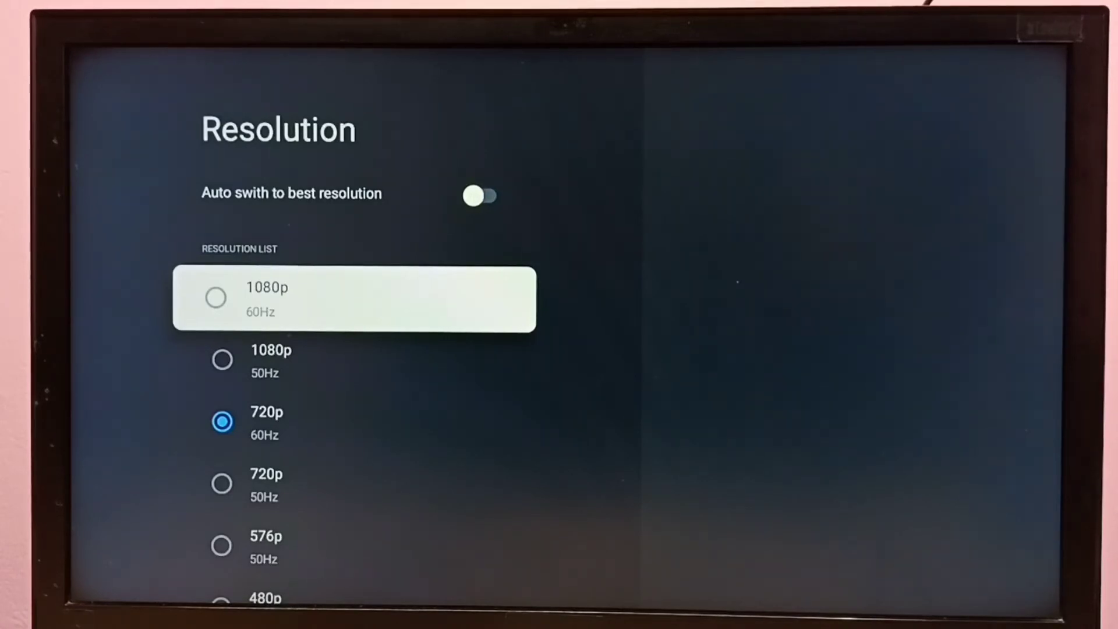
key(Up)
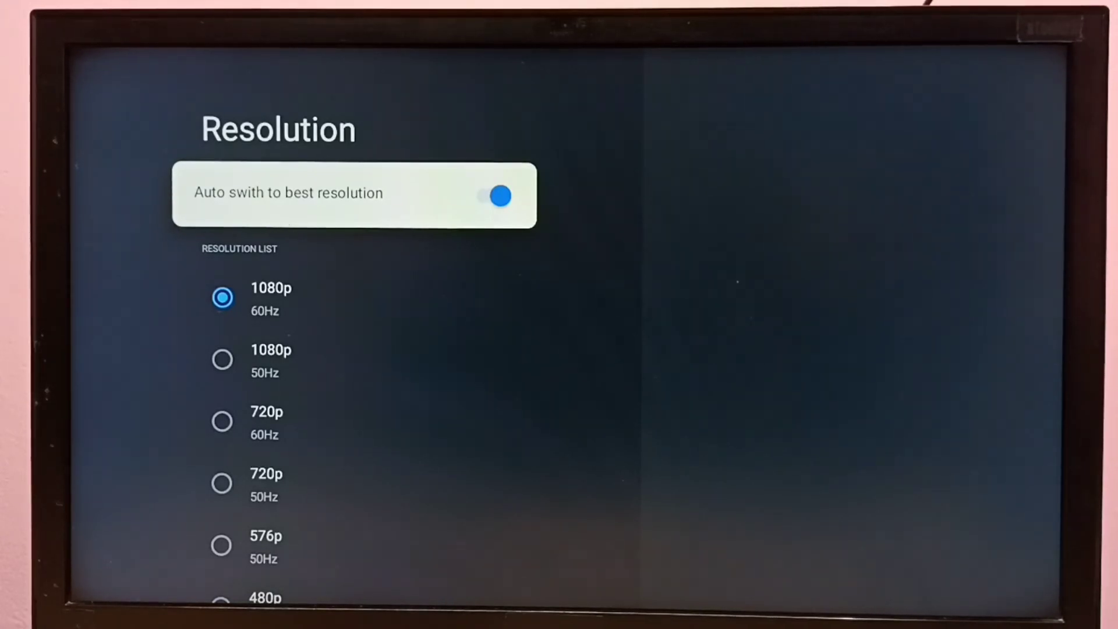
key(Escape)
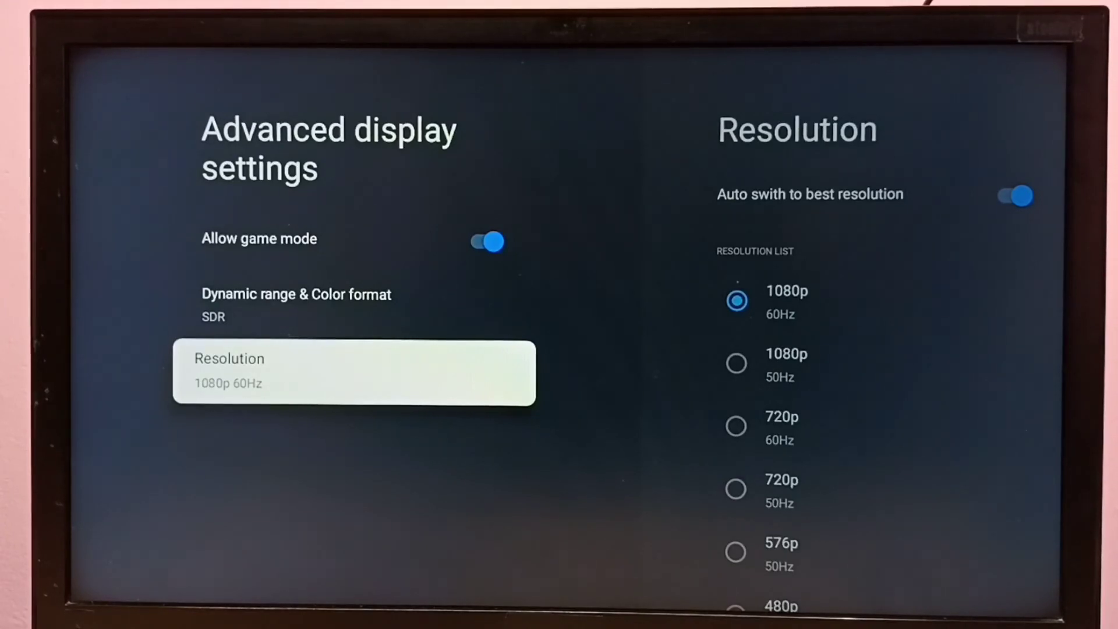
key(Escape)
key(Escape)
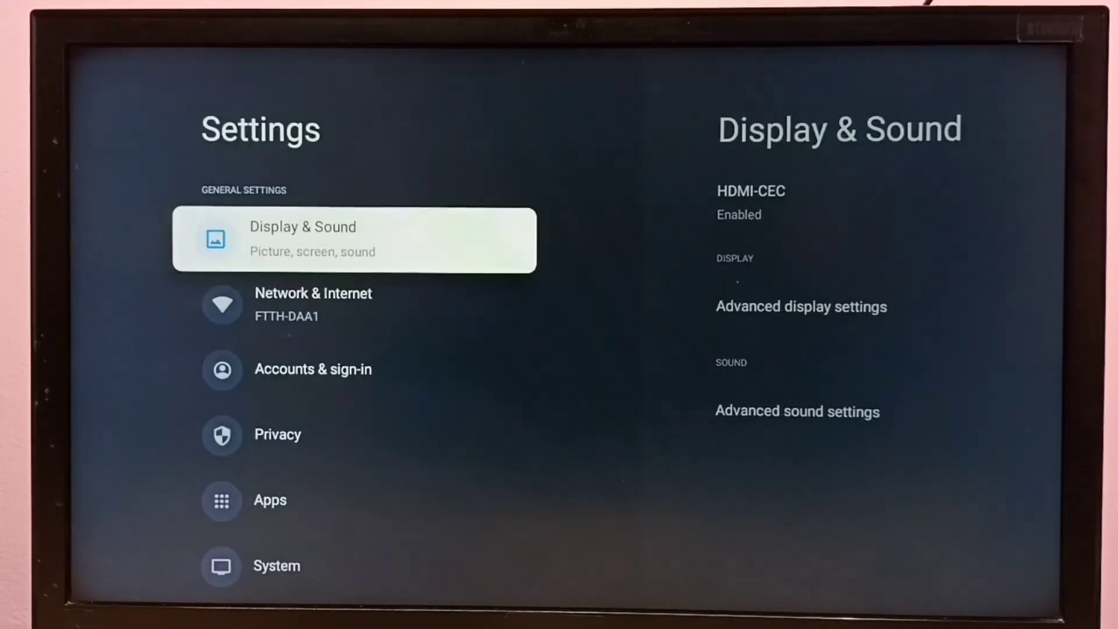